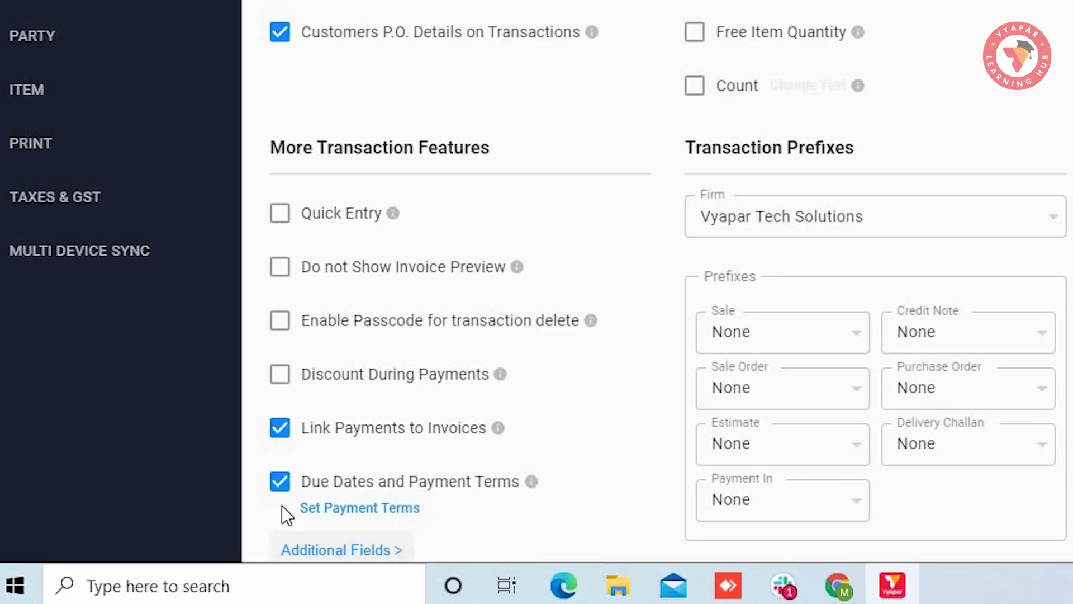
# - Examine the due dates and payment statuses in the selected party's transaction list
pyautogui.scroll(-3, 282, 506)
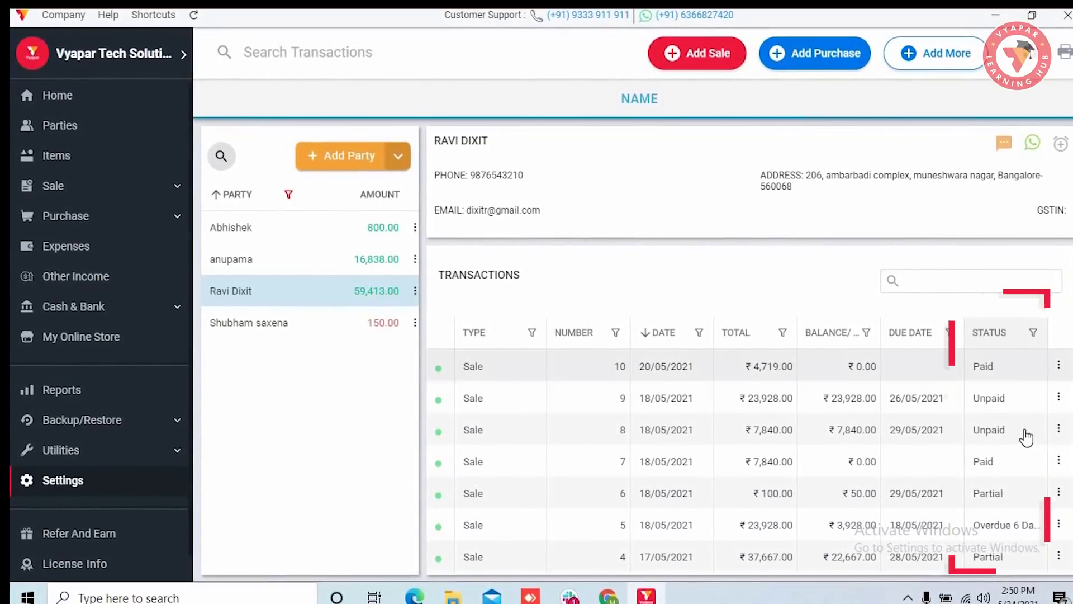
pyautogui.scroll(-2, 1025, 436)
pyautogui.scroll(-3, 1024, 434)
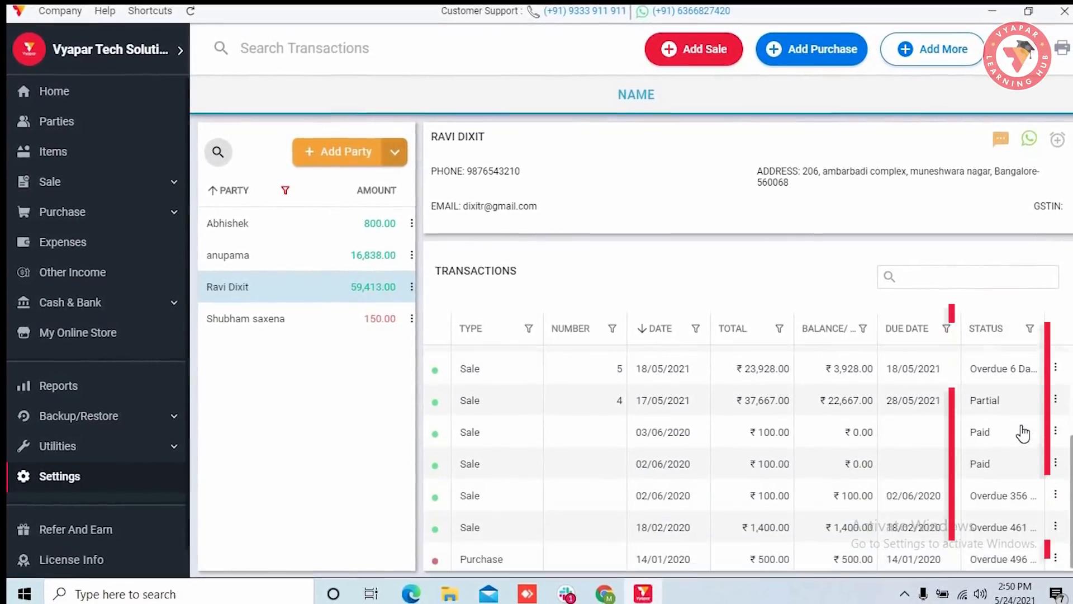
pyautogui.scroll(5, 1020, 431)
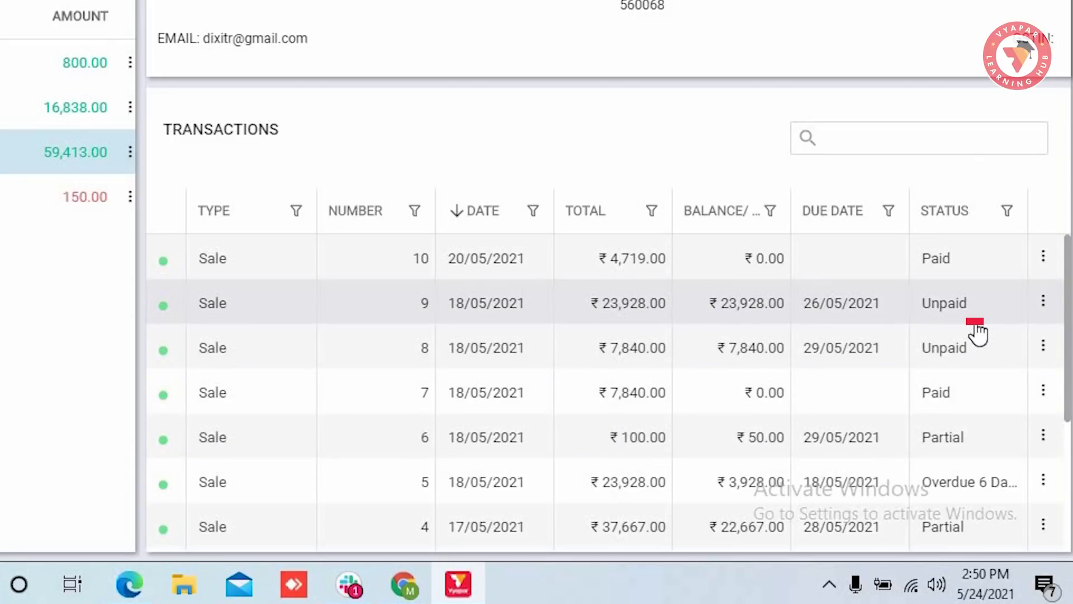
pyautogui.scroll(-5, 978, 334)
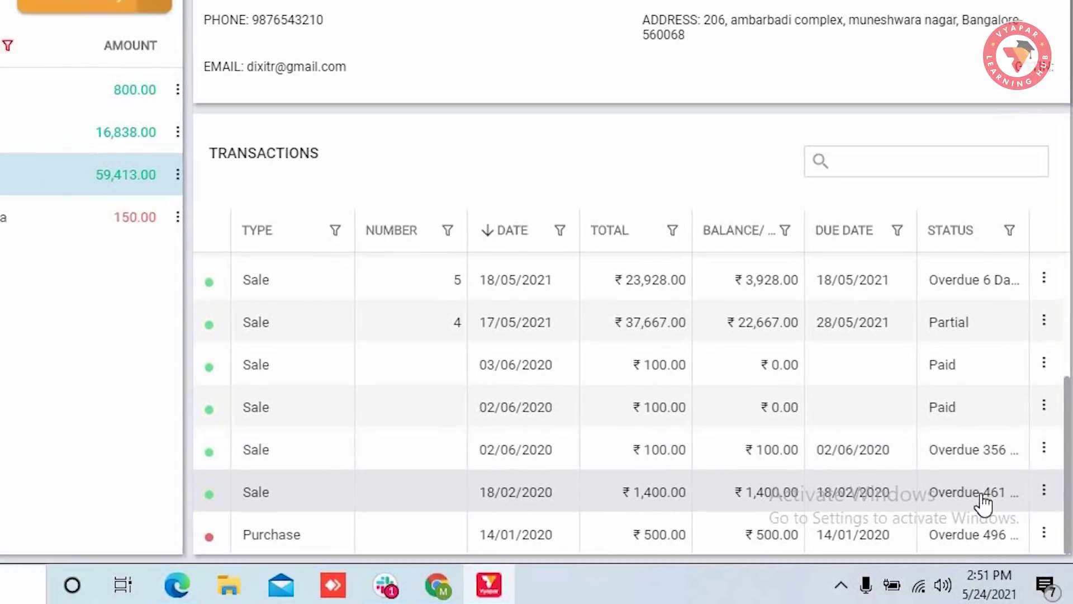
pyautogui.scroll(3, 979, 500)
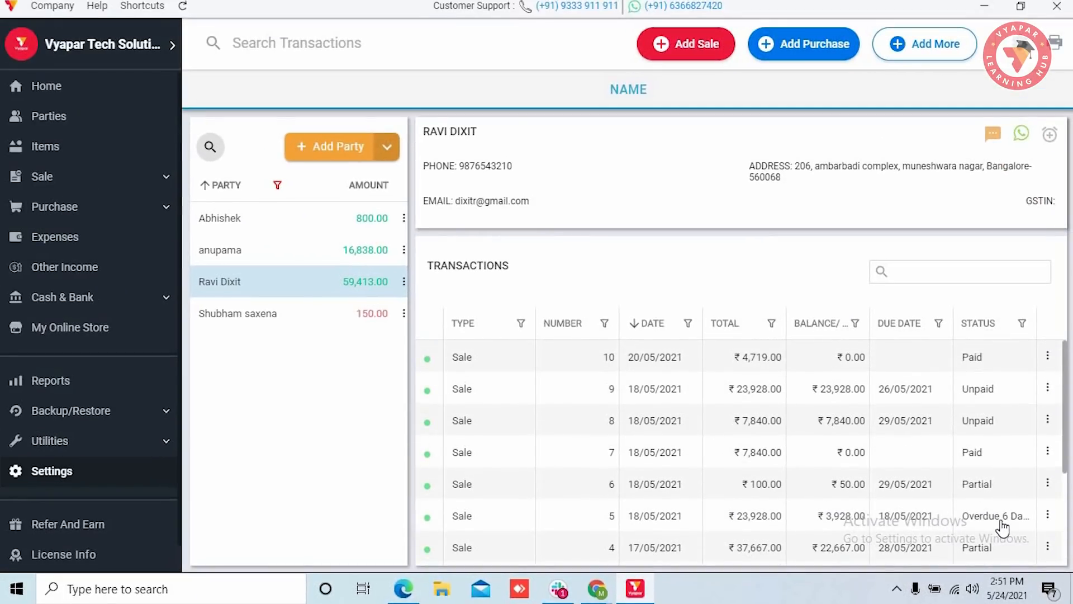
pyautogui.scroll(-3, 1002, 528)
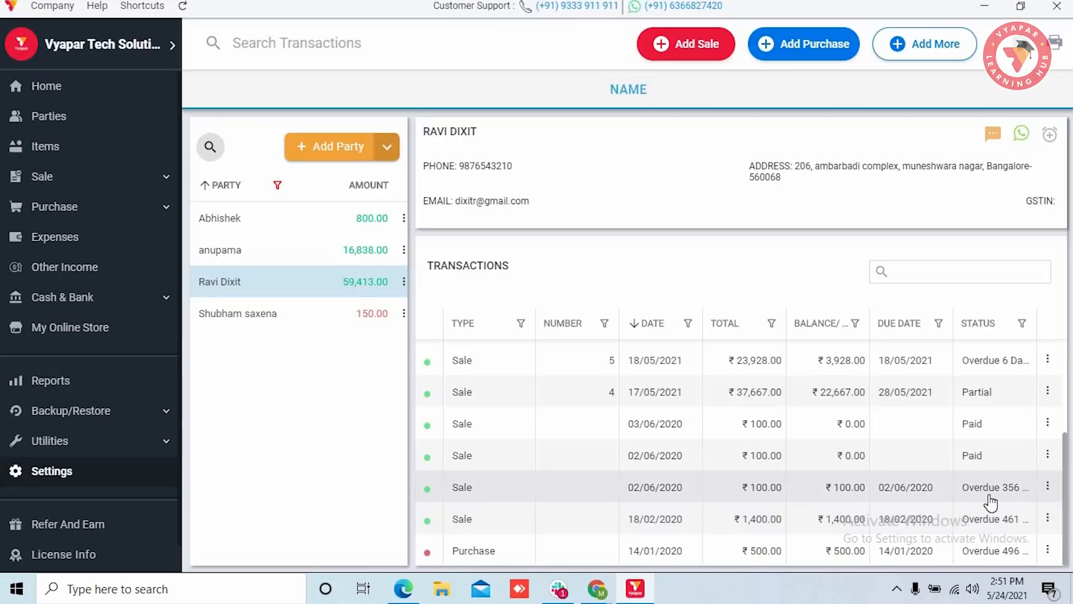
pyautogui.scroll(1, 990, 486)
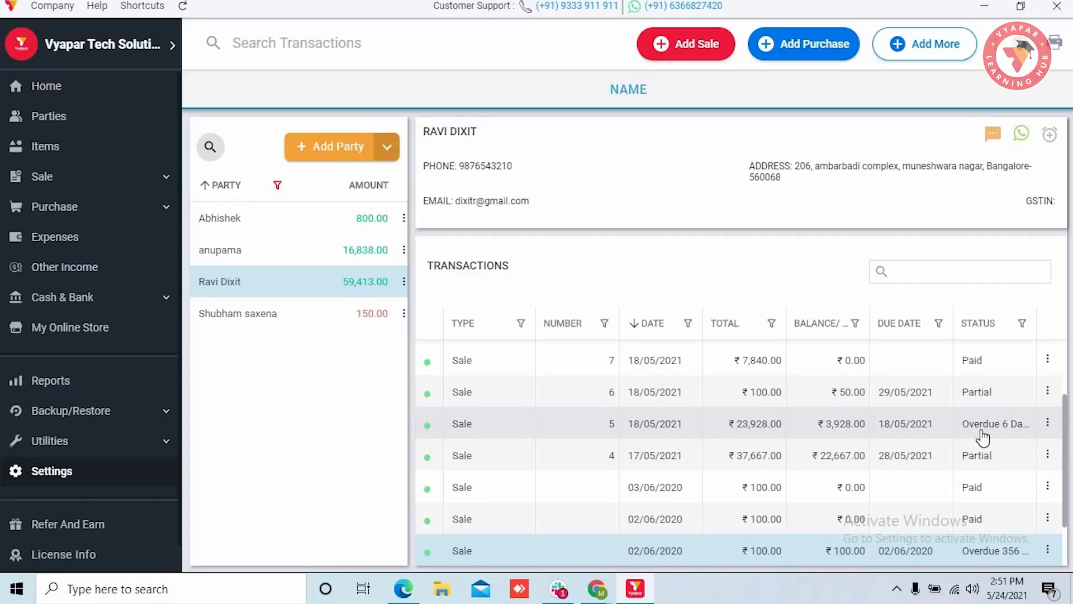
pyautogui.scroll(2, 971, 453)
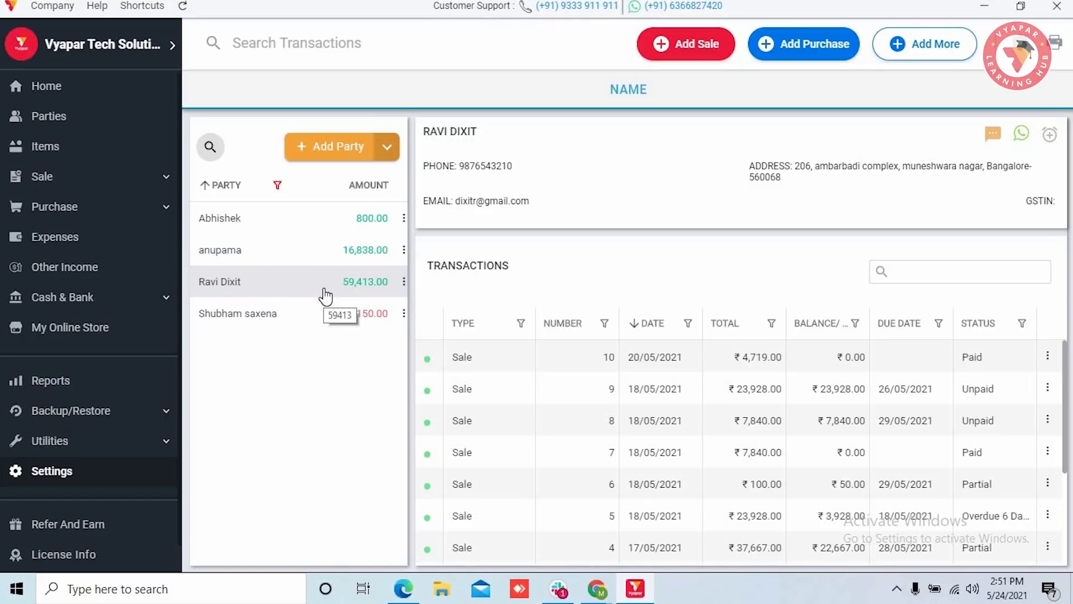
# - Start a Payment-In receipt for the selected party with payment type Cash and a received amount of 35000
pyautogui.click(920, 55)
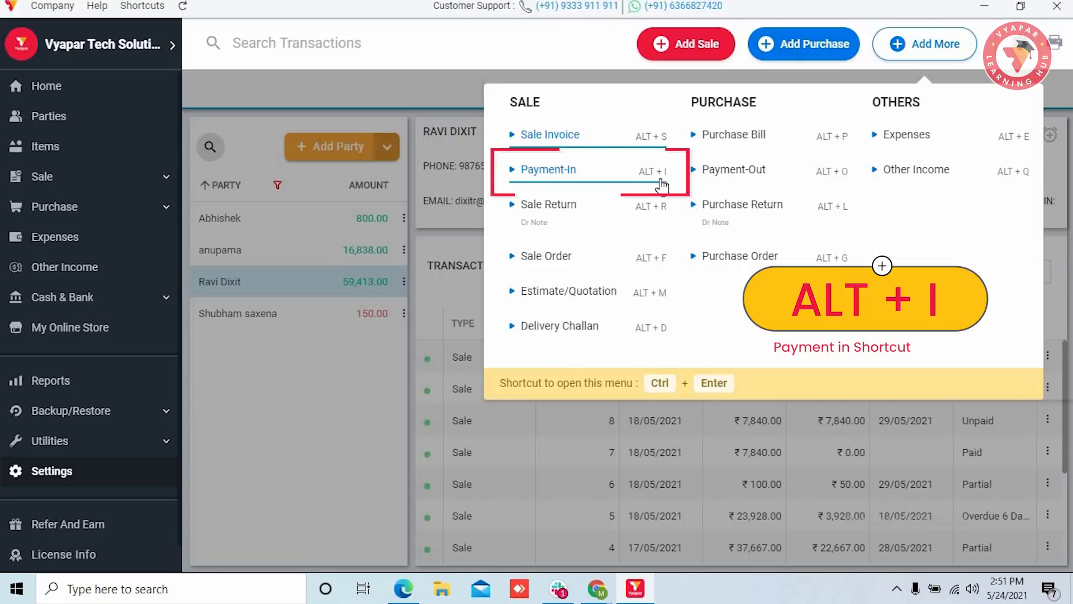
pyautogui.click(630, 170)
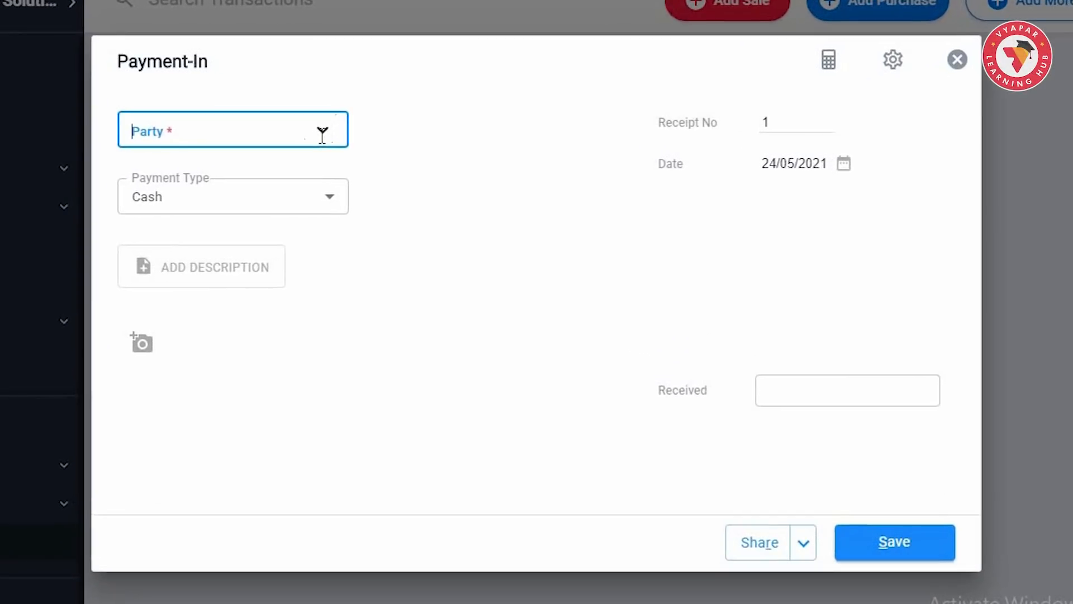
pyautogui.click(367, 147)
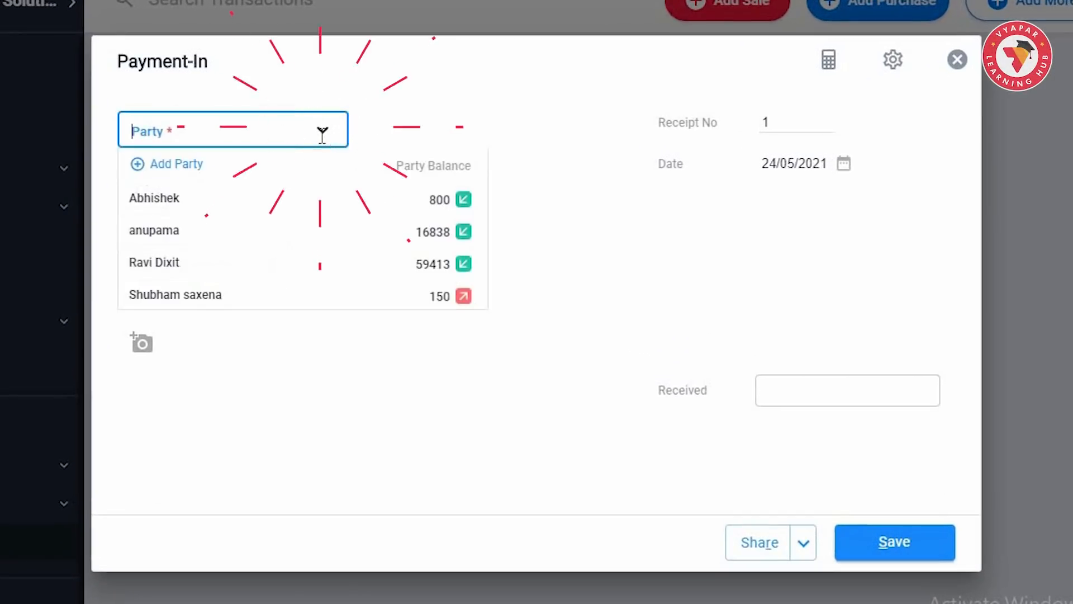
pyautogui.click(170, 272)
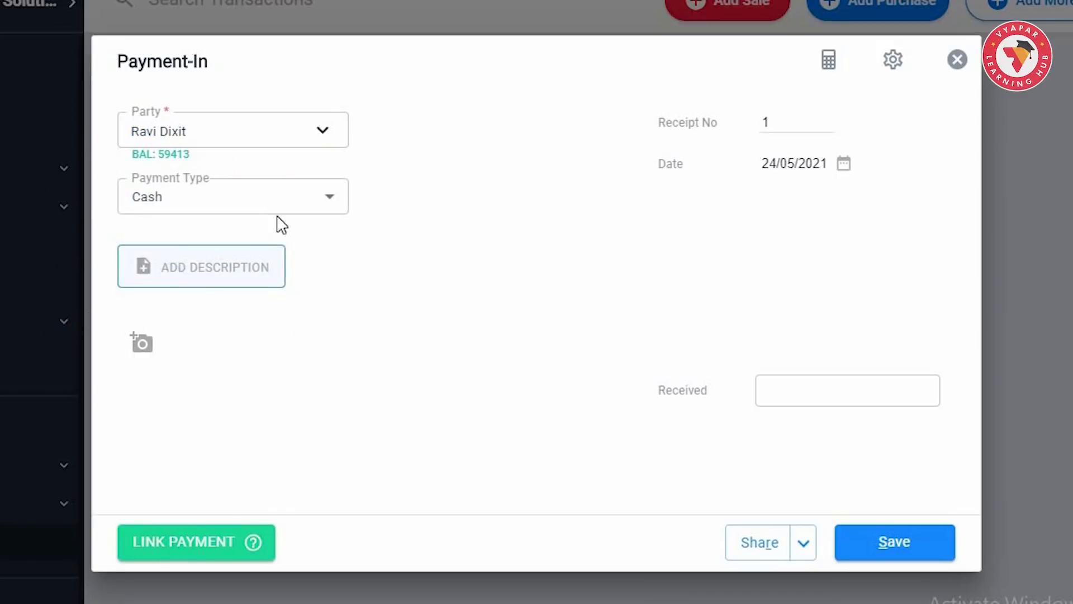
pyautogui.click(331, 207)
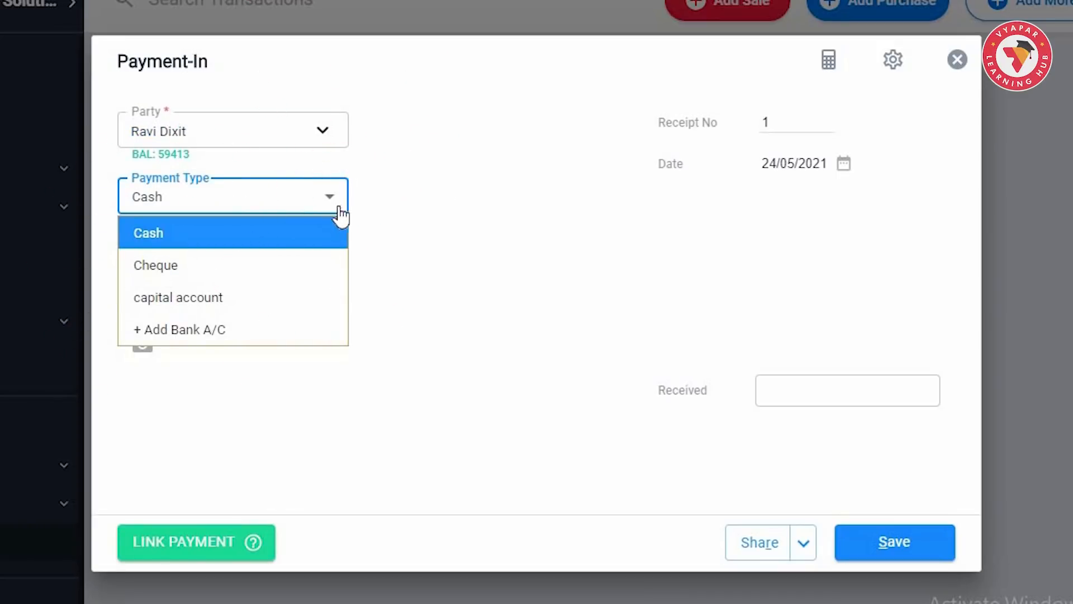
pyautogui.click(401, 279)
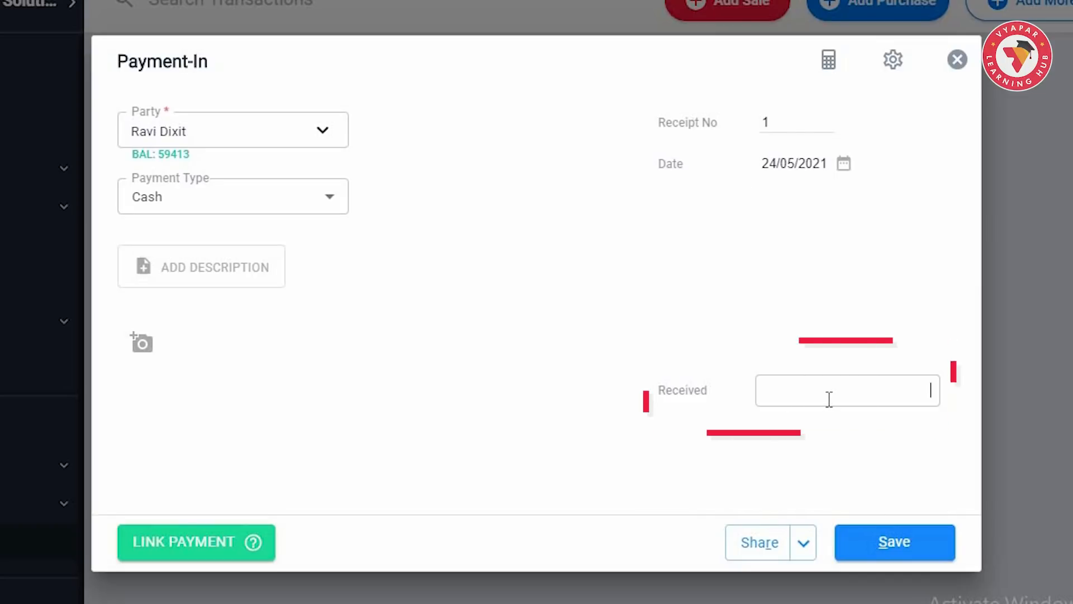
pyautogui.write('35')
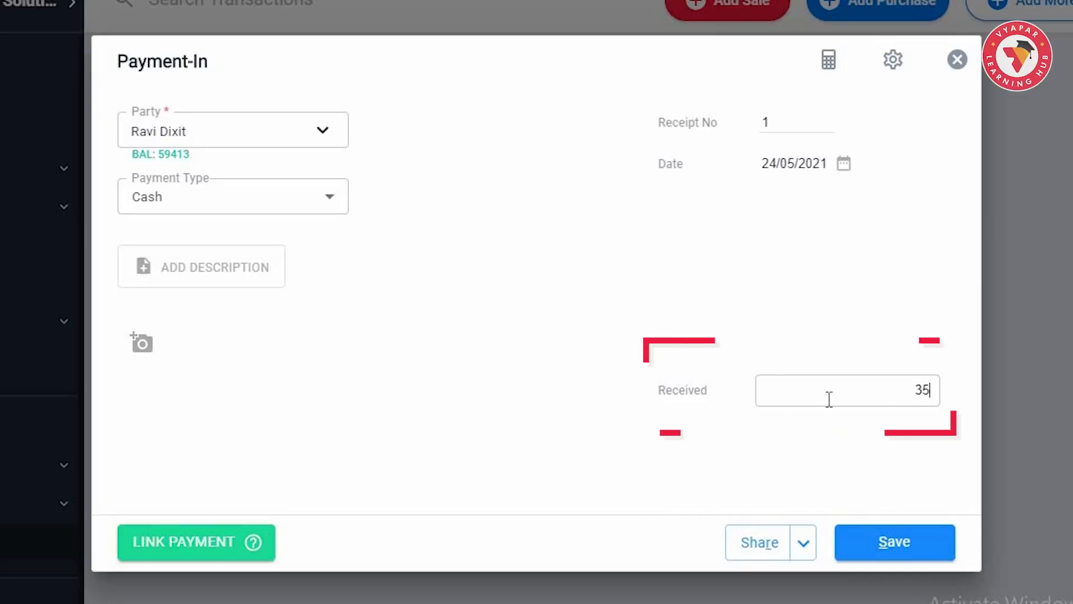
pyautogui.write('000')
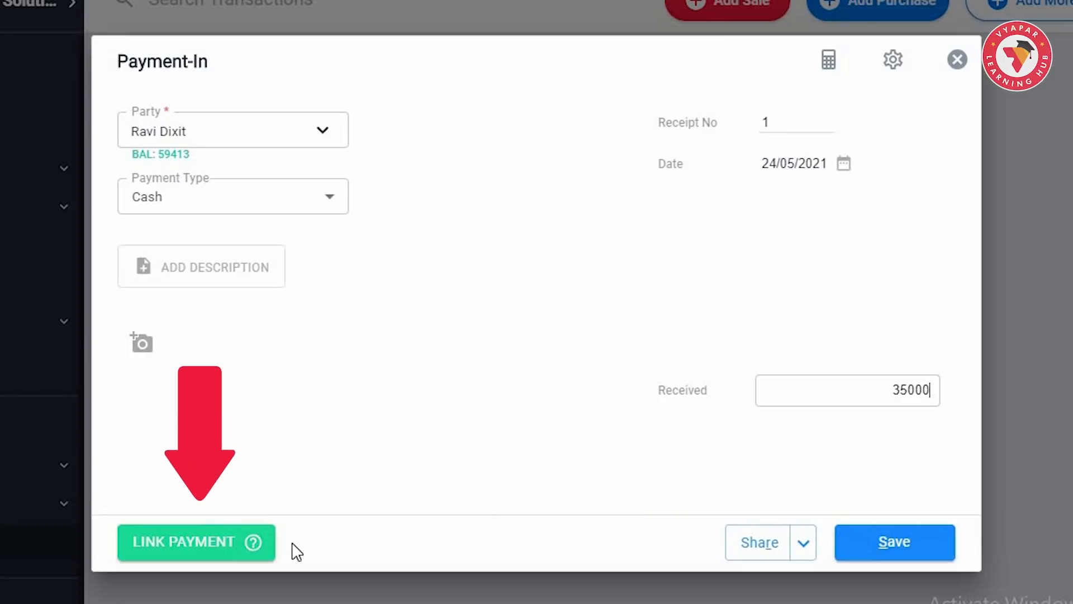
# - Open payment linking for the receipt and review the party's outstanding transactions
pyautogui.click(190, 548)
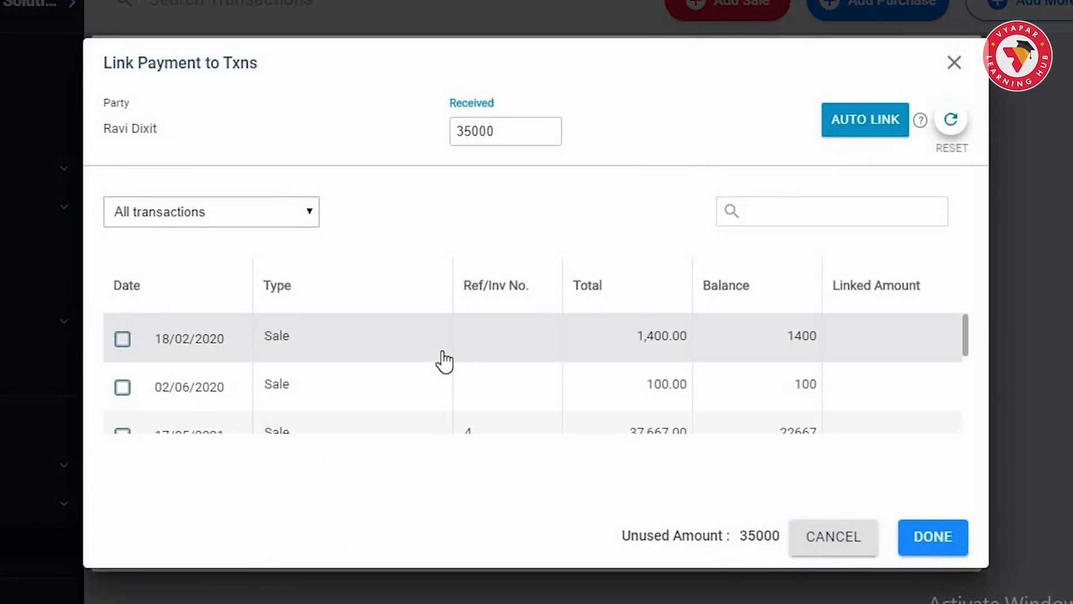
pyautogui.scroll(-5, 669, 376)
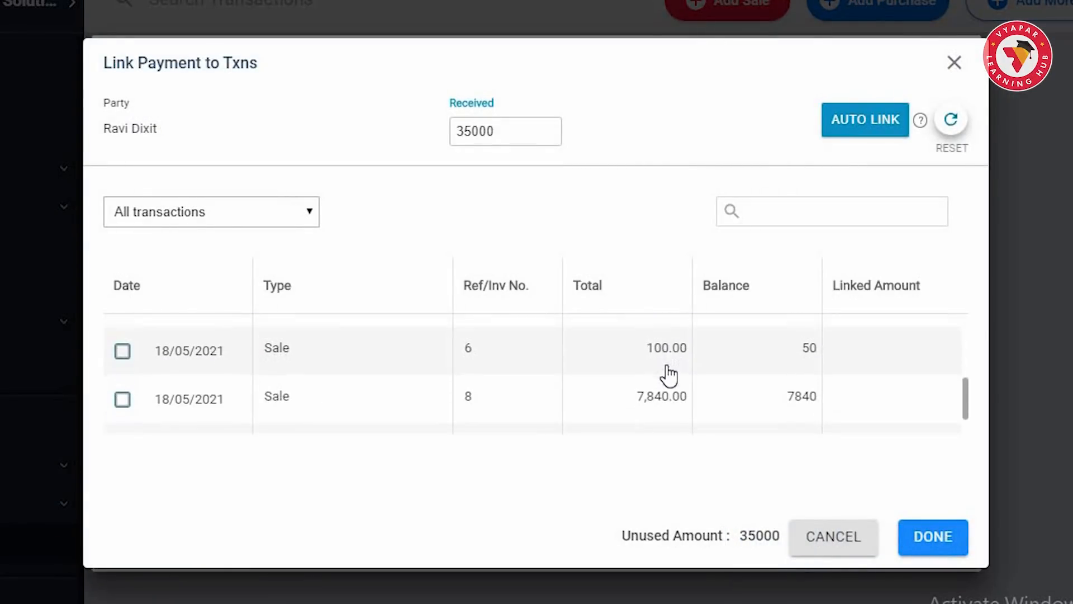
pyautogui.scroll(5, 669, 376)
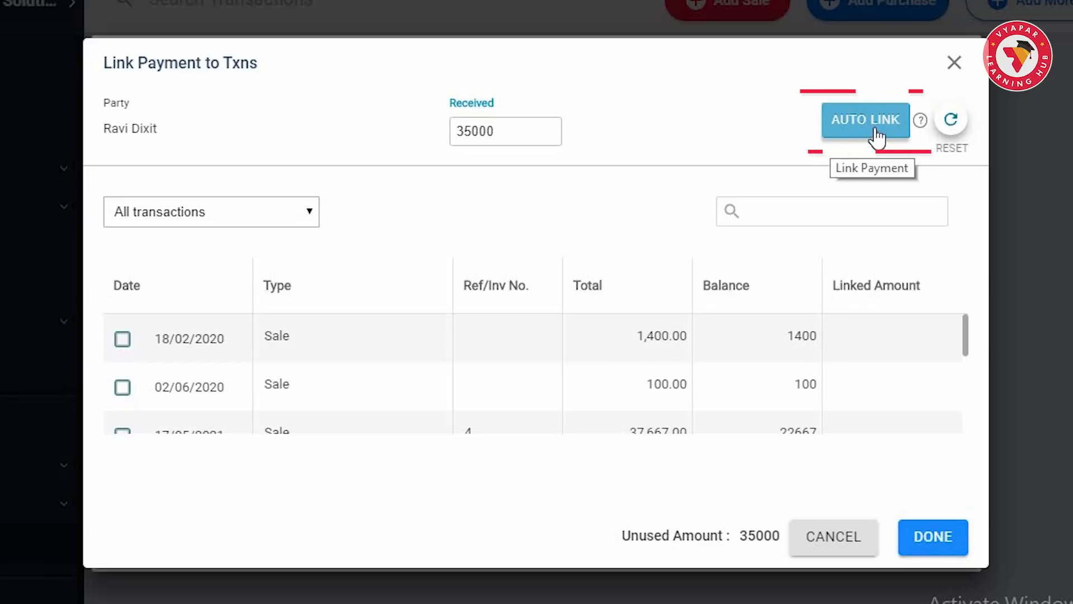
# - Try auto-linking the payment to the party's oldest transactions, and reset the links after checking the linked amounts
pyautogui.moveTo(923, 128)
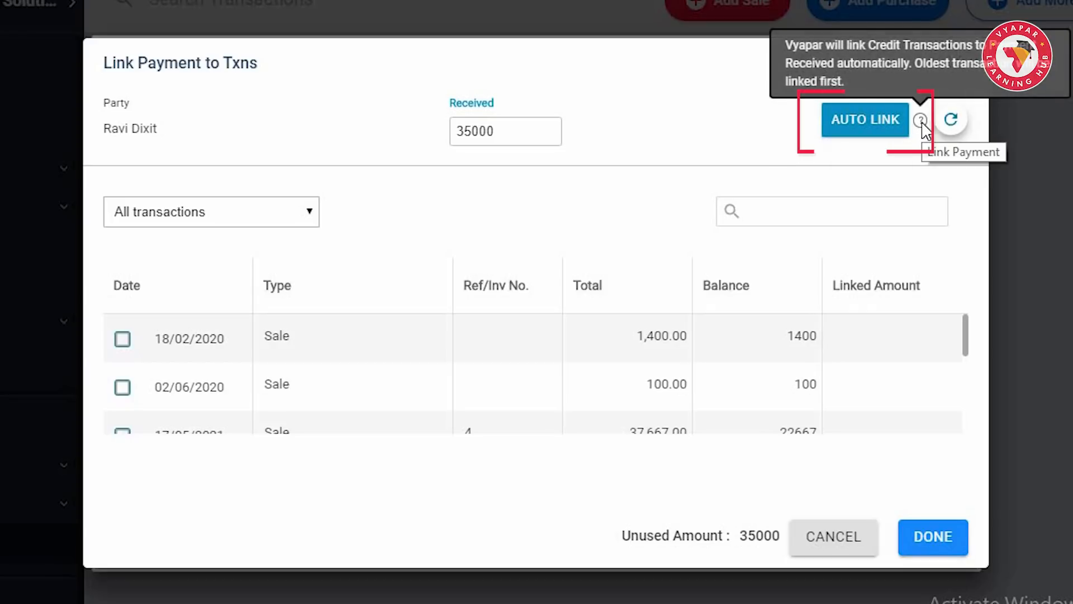
pyautogui.click(868, 139)
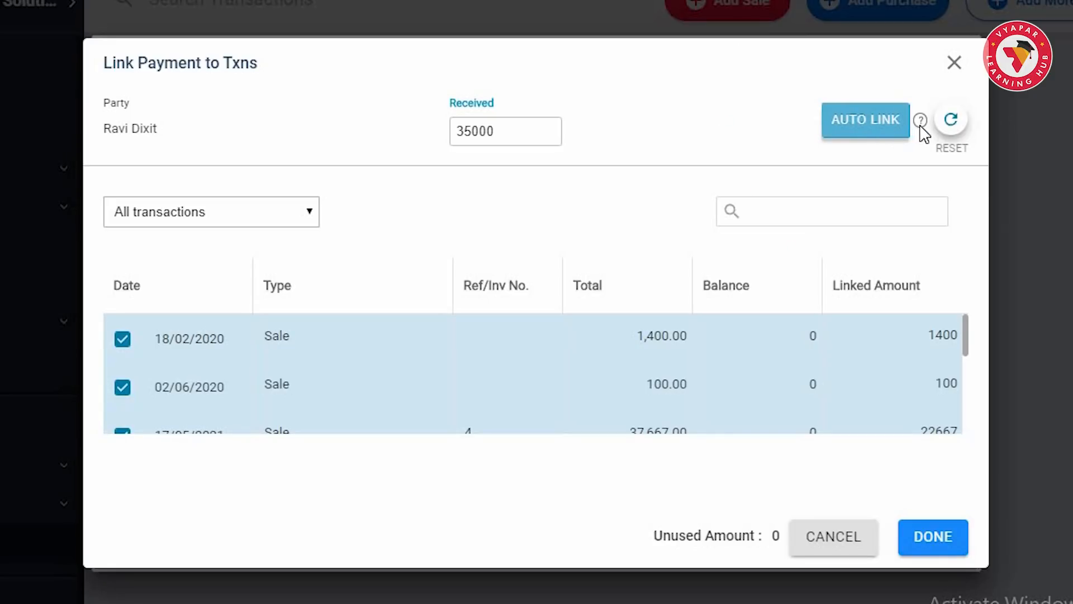
pyautogui.moveTo(921, 129)
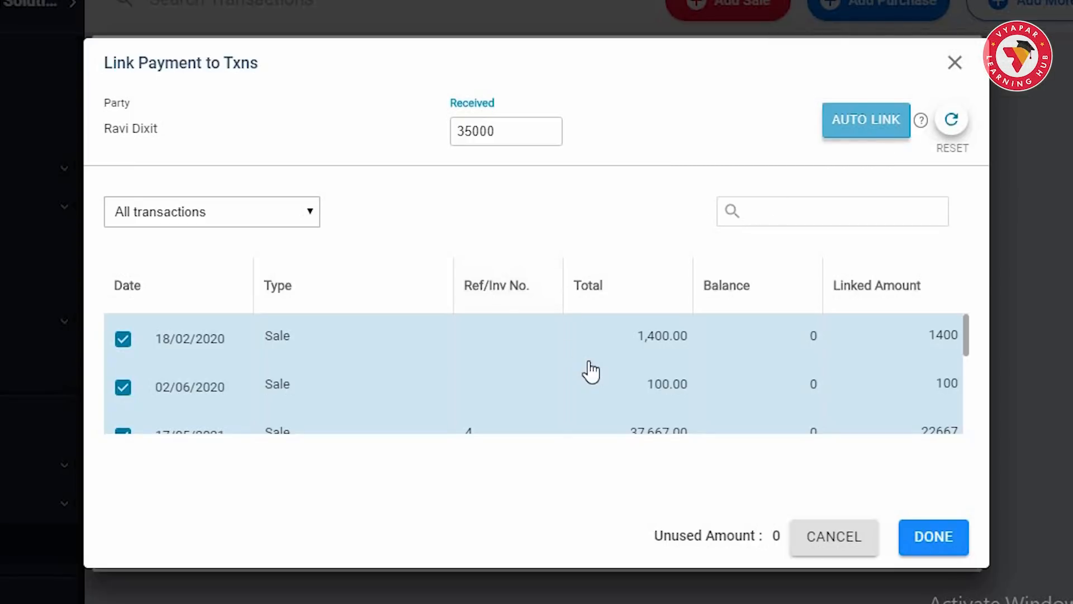
pyautogui.scroll(-5, 591, 371)
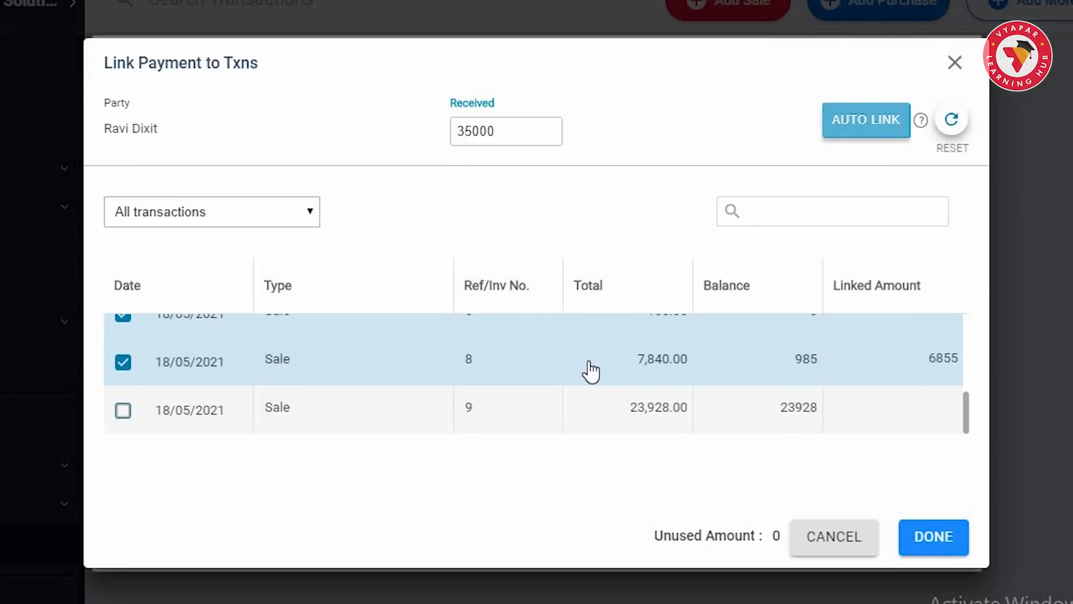
pyautogui.scroll(5, 591, 371)
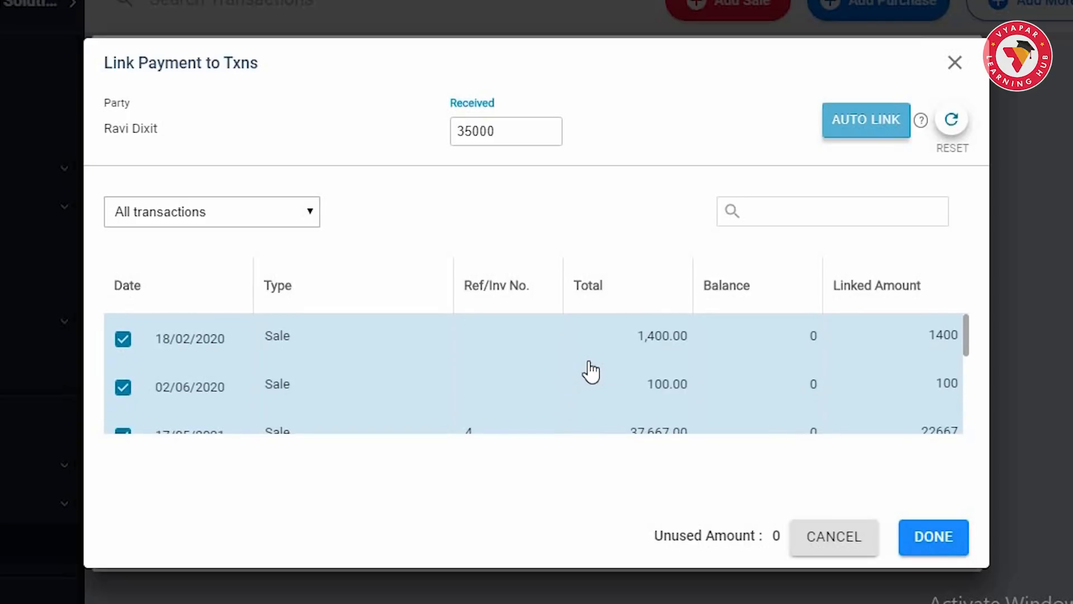
pyautogui.scroll(-1, 591, 372)
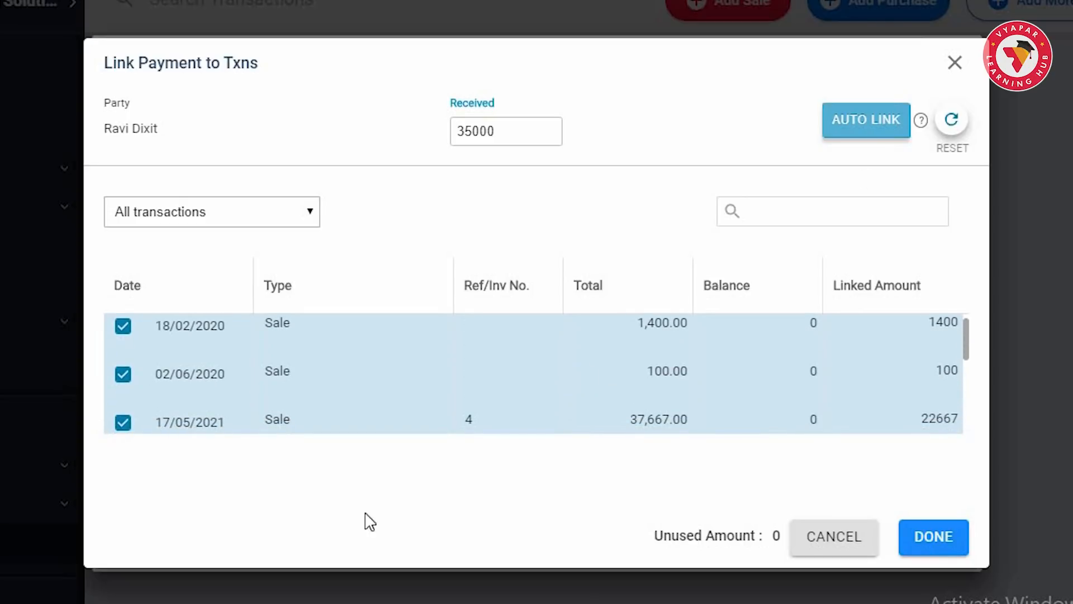
pyautogui.click(951, 136)
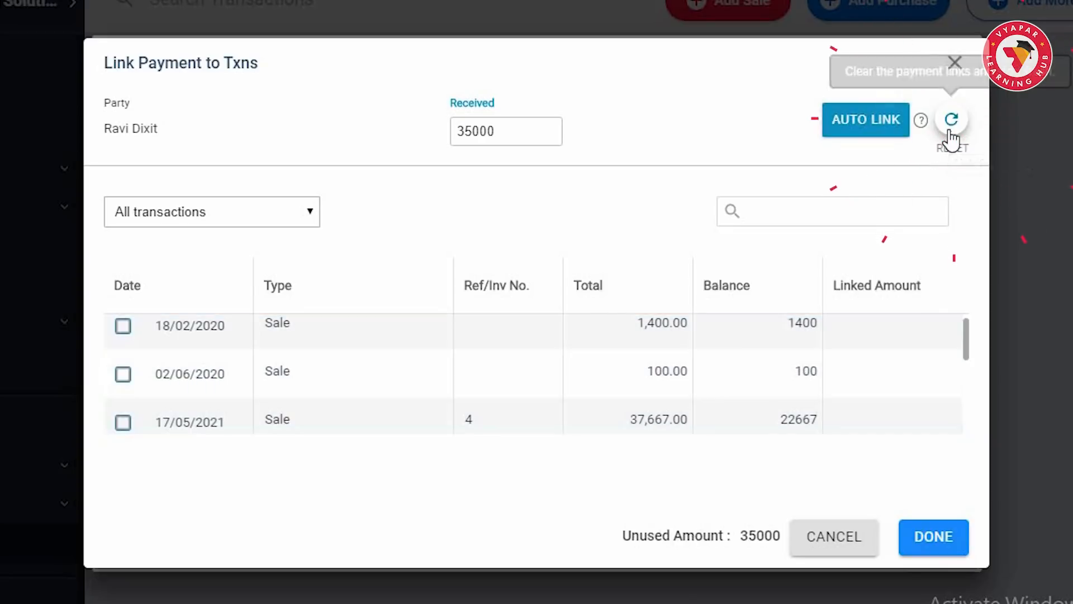
# - Link the payment to the unnumbered sales dated 18/02/2020 and 02/06/2020 and to sale invoice 5
pyautogui.click(124, 327)
pyautogui.click(123, 378)
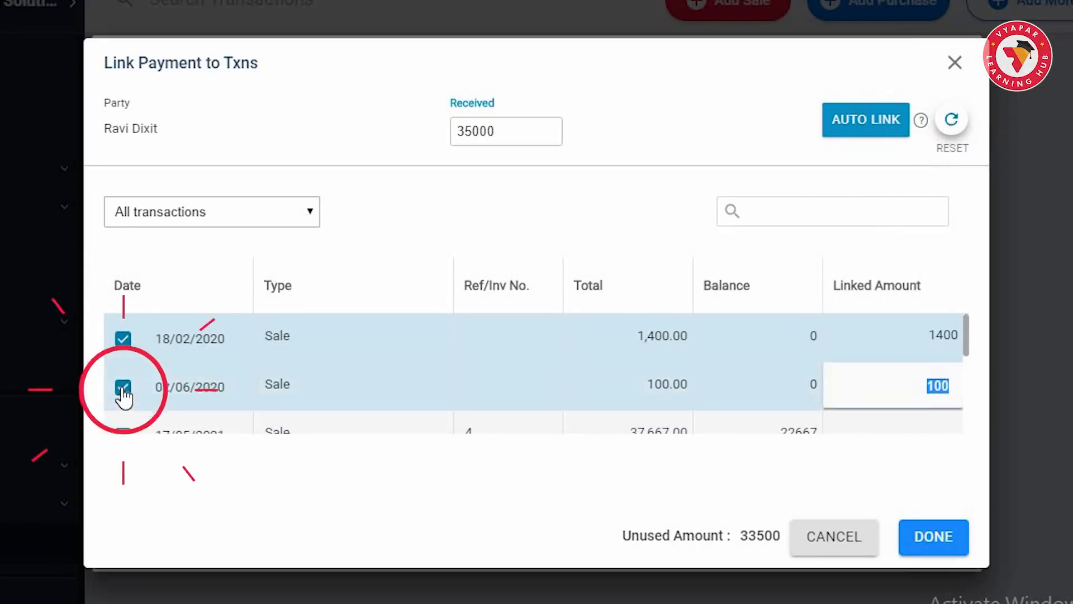
pyautogui.scroll(-2, 124, 399)
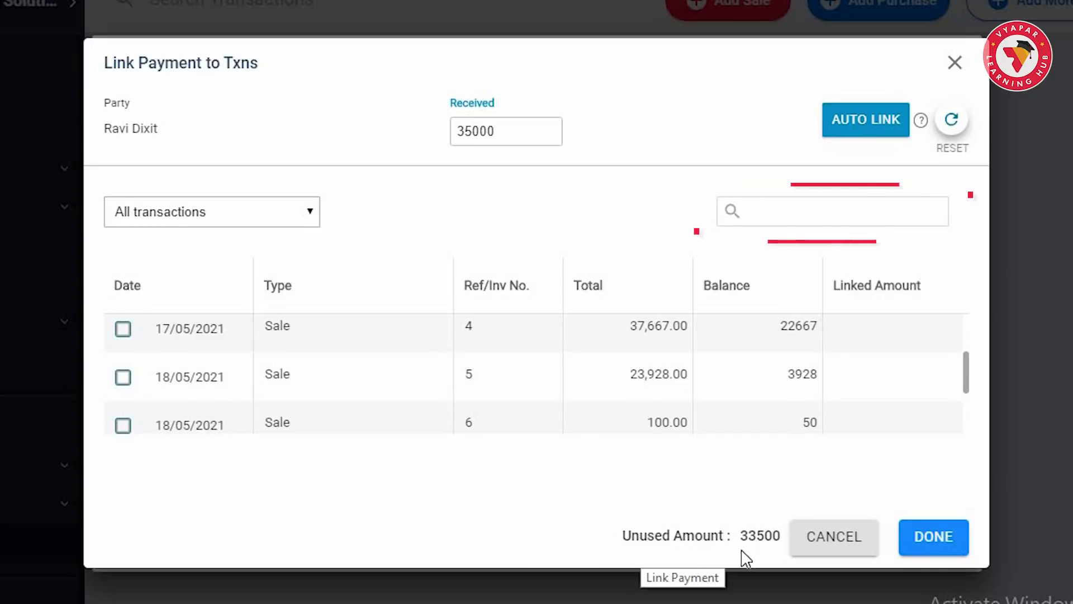
pyautogui.click(824, 211)
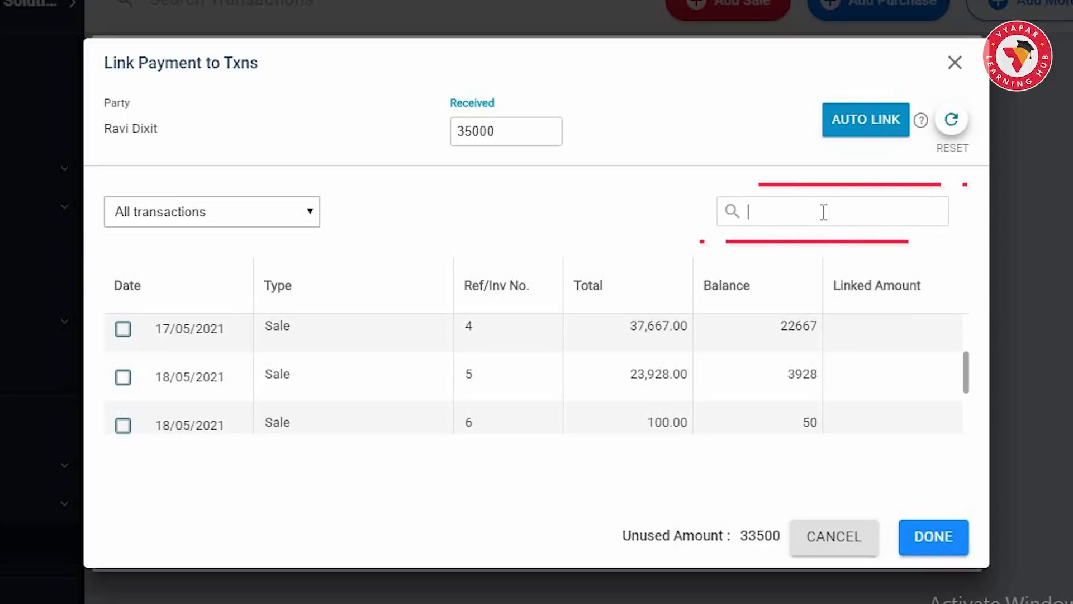
pyautogui.click(123, 377)
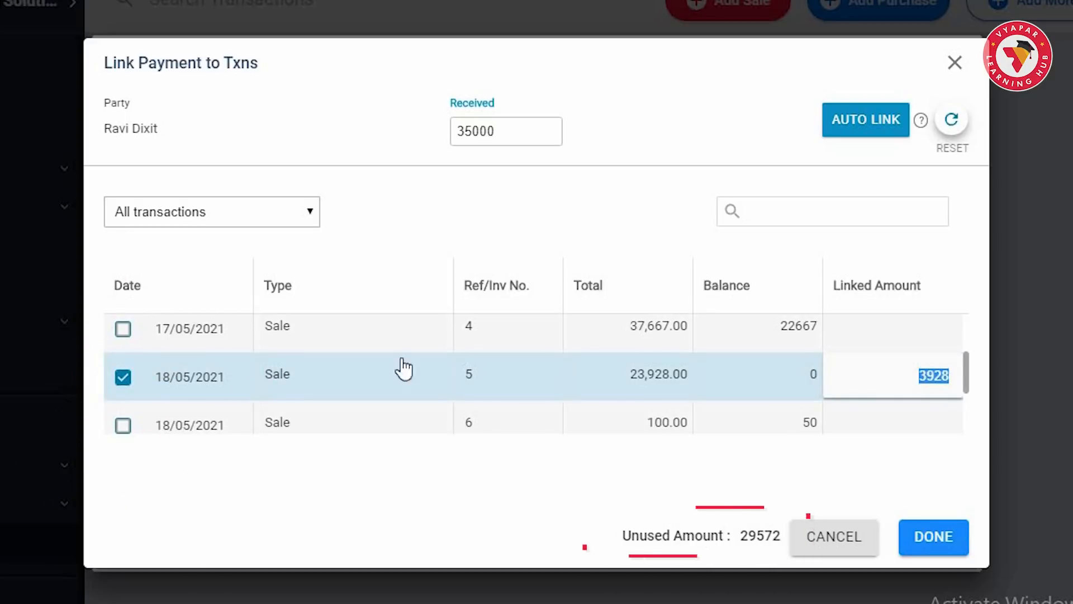
# - Link the remaining payment to sale invoices 6, 8 and 9, and confirm the linked transactions
pyautogui.scroll(-3, 286, 380)
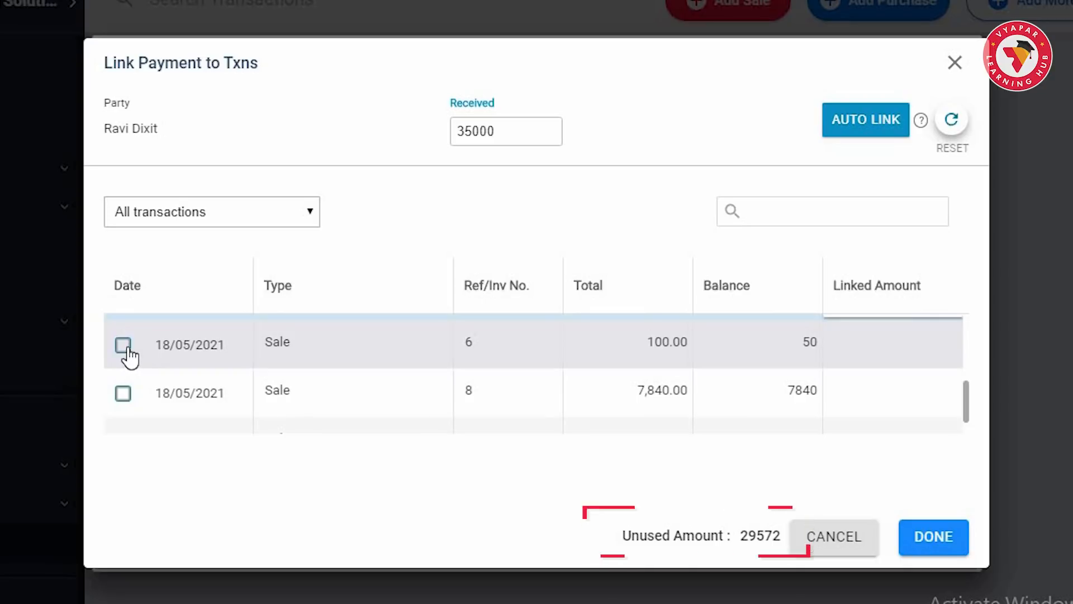
pyautogui.click(125, 352)
pyautogui.click(123, 394)
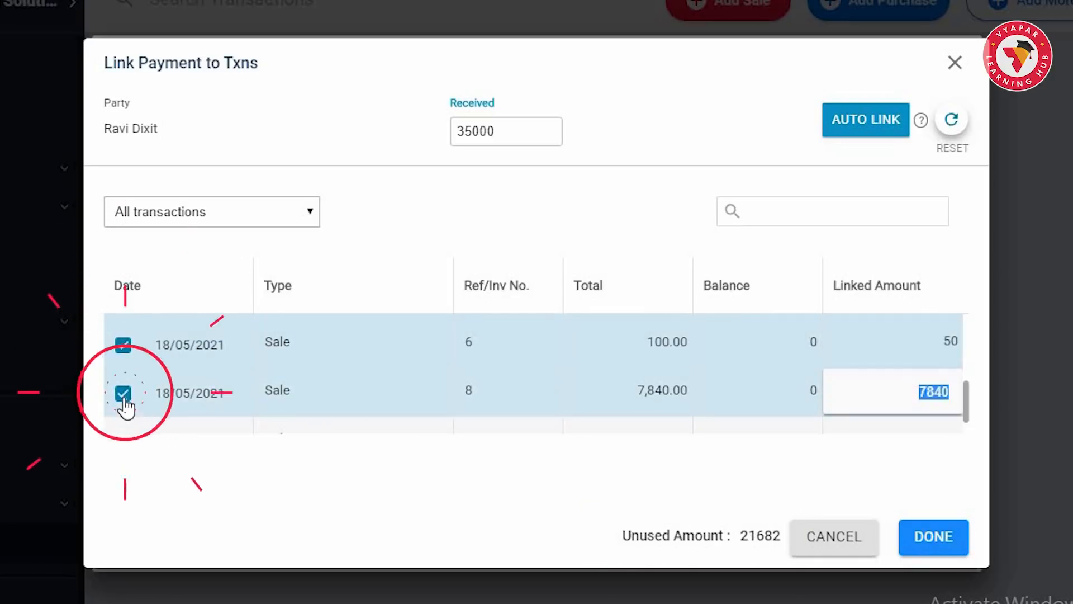
pyautogui.scroll(-1, 125, 408)
pyautogui.click(123, 411)
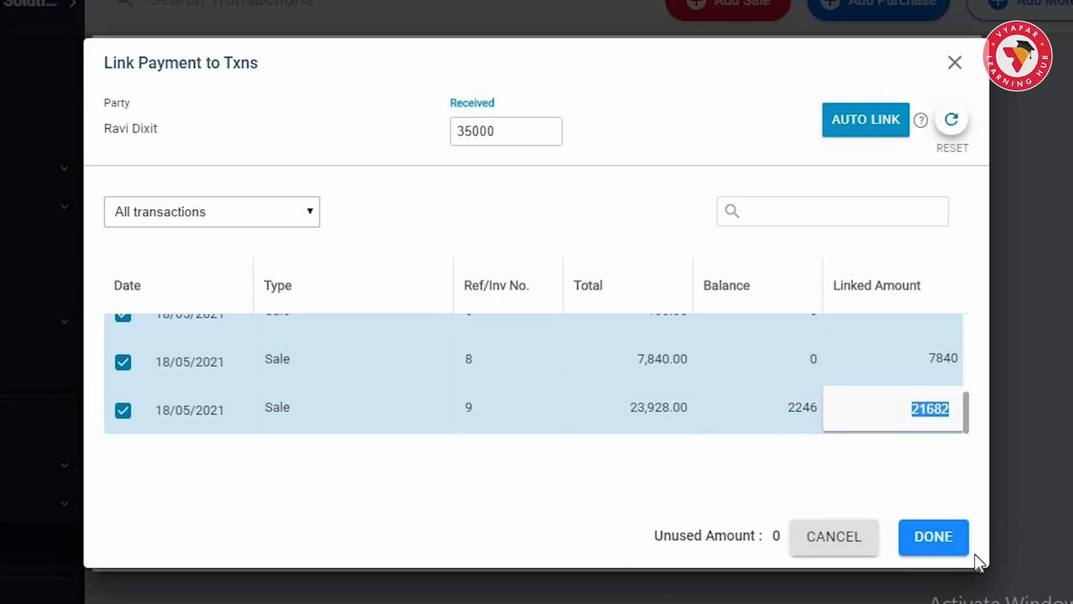
pyautogui.click(950, 559)
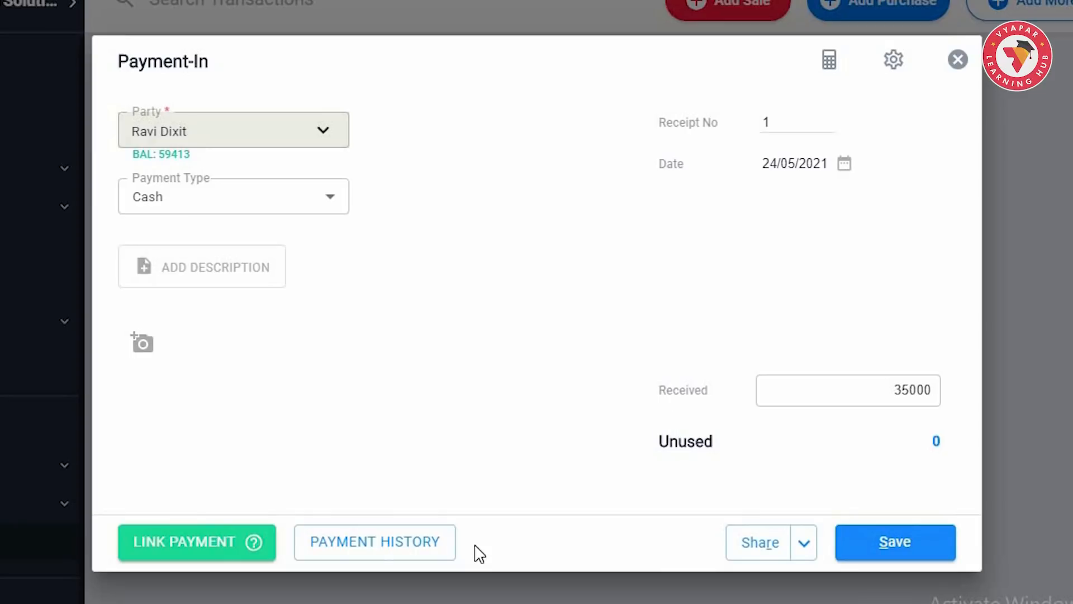
# - Open the receipt's payment history to review the amounts linked to each transaction
pyautogui.click(408, 559)
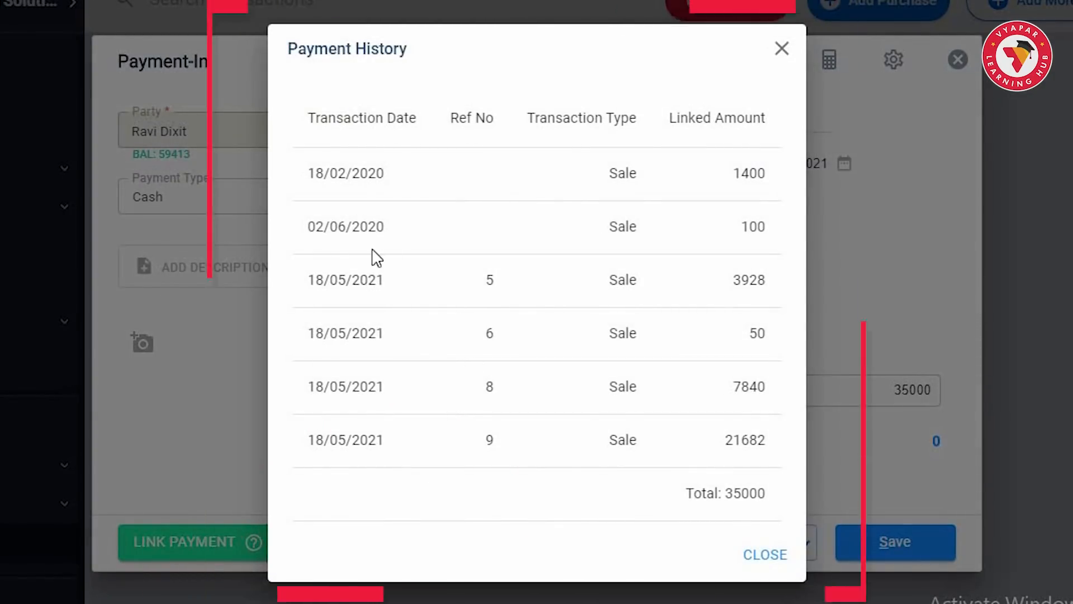
# - Close the payment history, save the Payment-In receipt, and dismiss the payment receipt preview
pyautogui.click(764, 558)
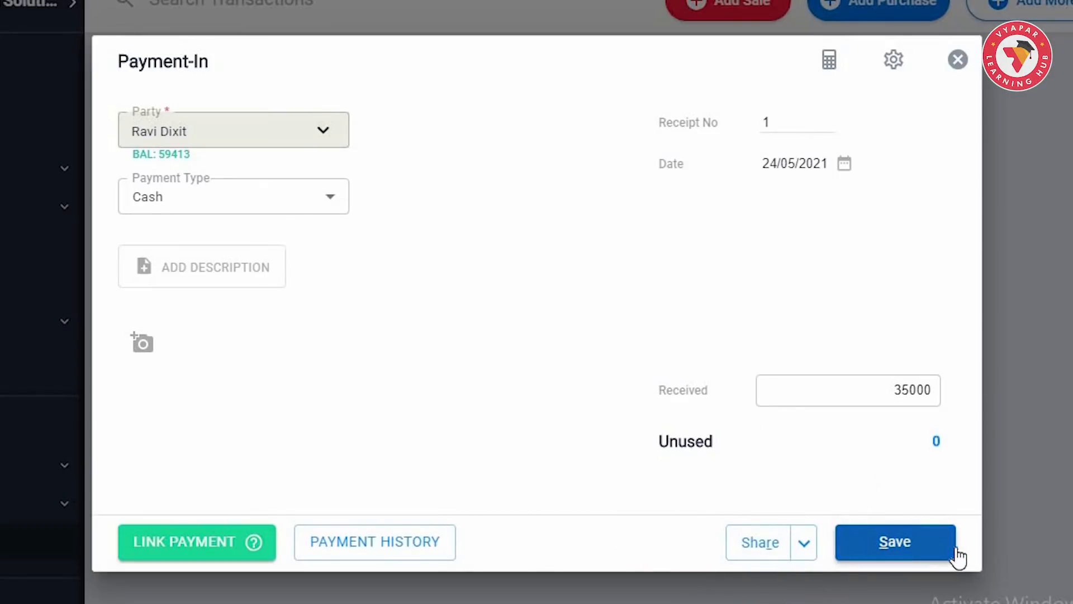
pyautogui.click(940, 559)
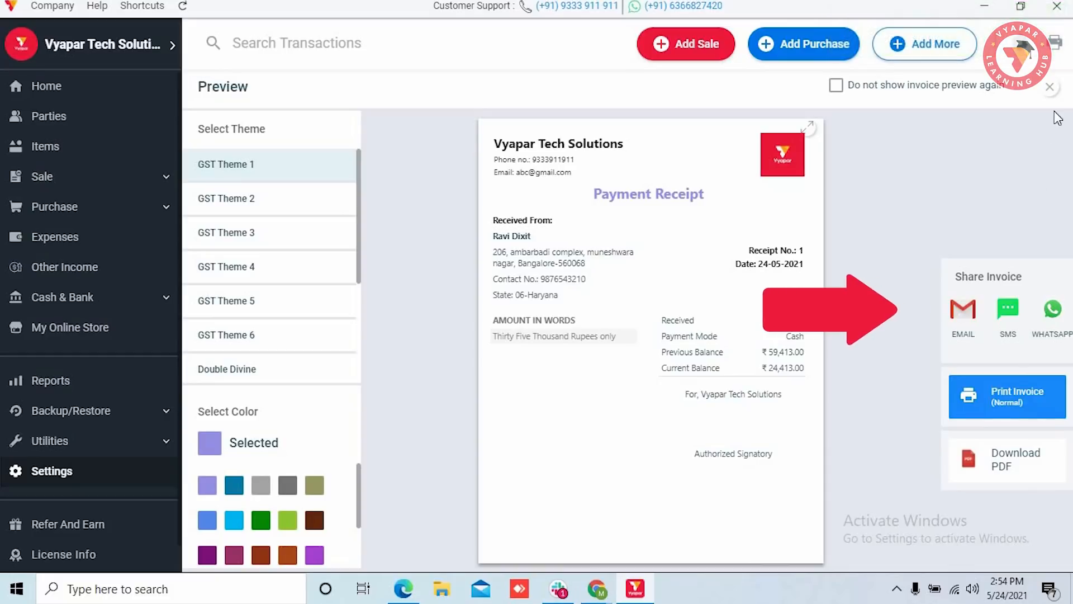
pyautogui.click(1050, 88)
# - Review the balances and payment statuses across the party's transaction list, from the new Payment-In to the oldest entries
pyautogui.scroll(-3, 742, 359)
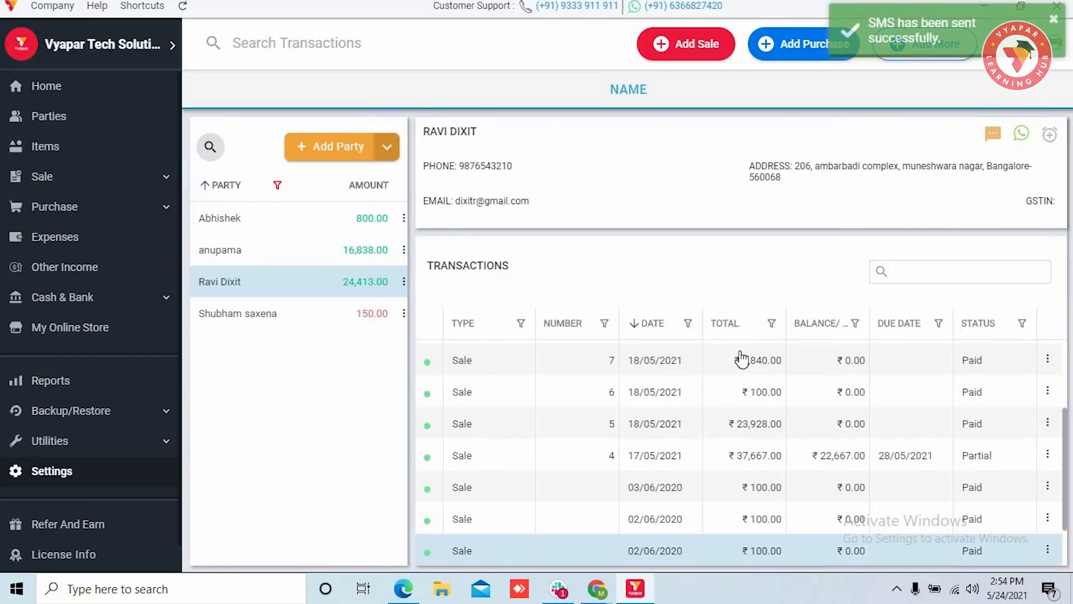
pyautogui.scroll(-1, 992, 505)
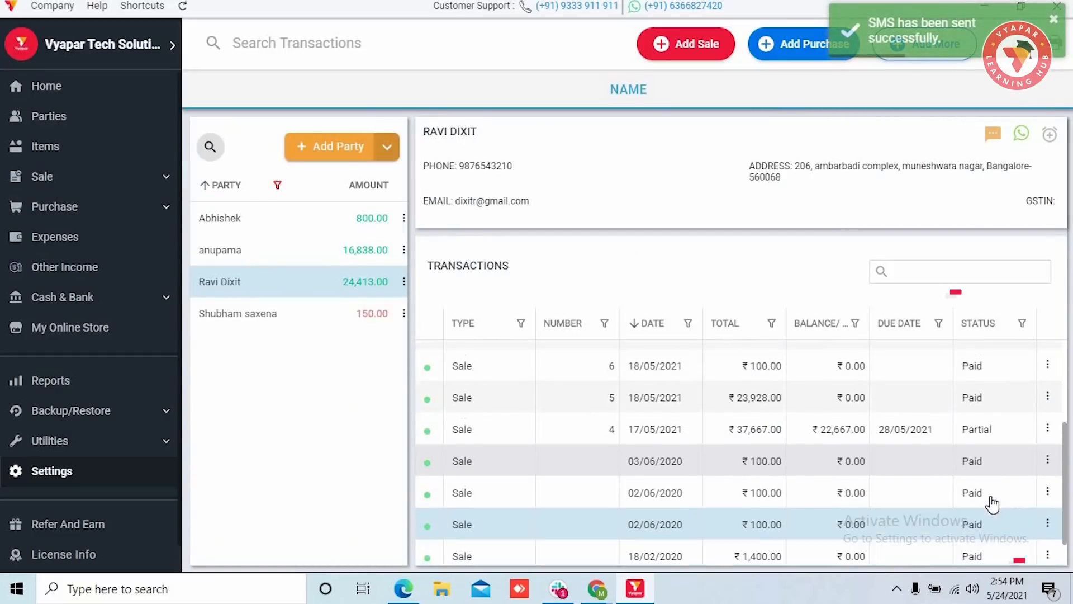
pyautogui.scroll(1, 992, 505)
pyautogui.scroll(2, 993, 505)
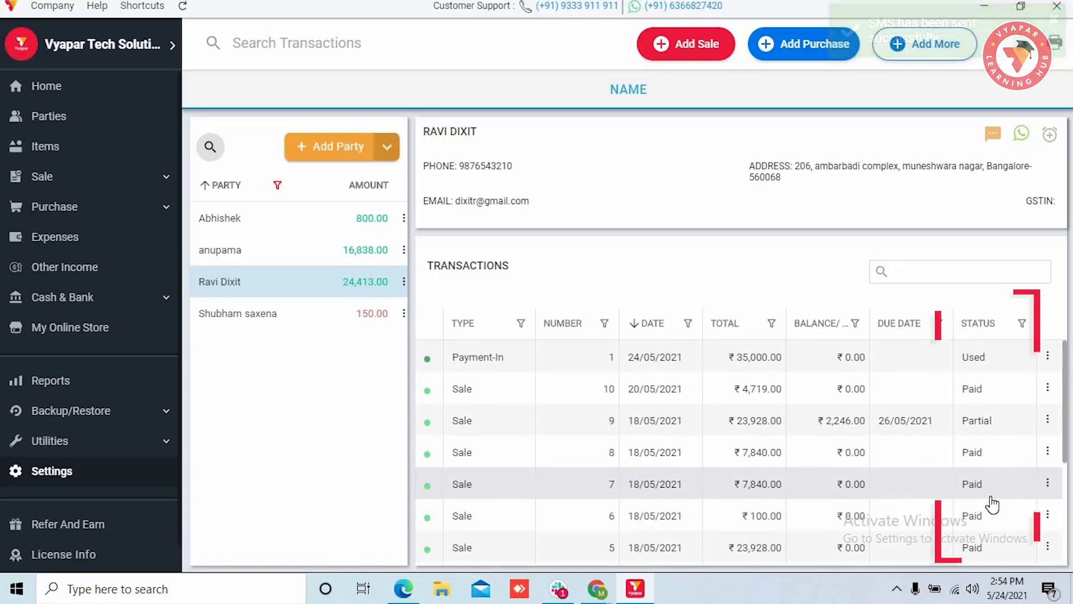
pyautogui.scroll(-3, 993, 505)
pyautogui.scroll(-1, 992, 505)
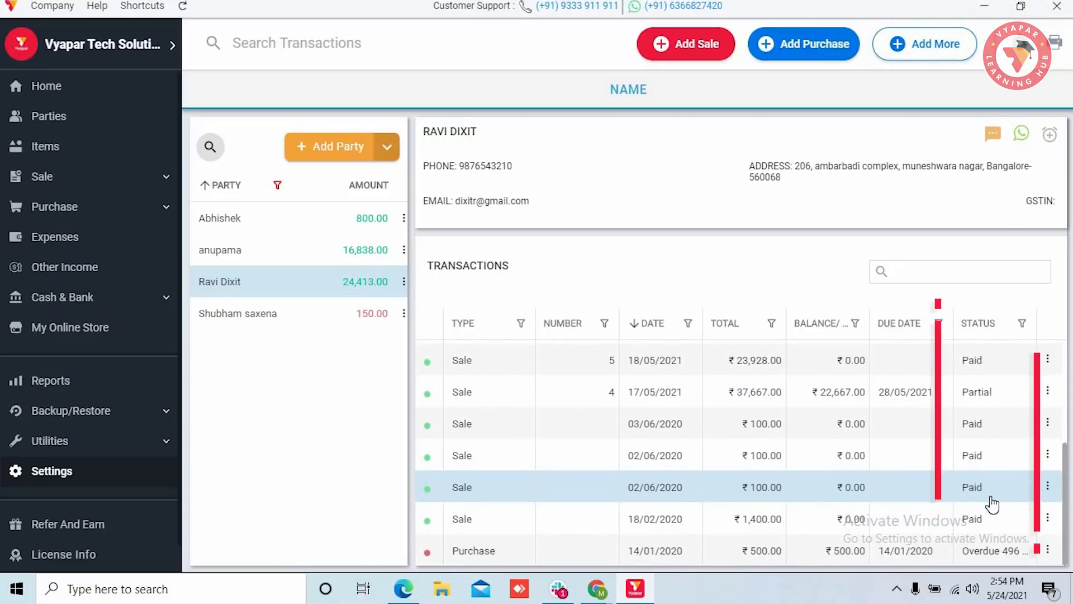
pyautogui.scroll(3, 992, 505)
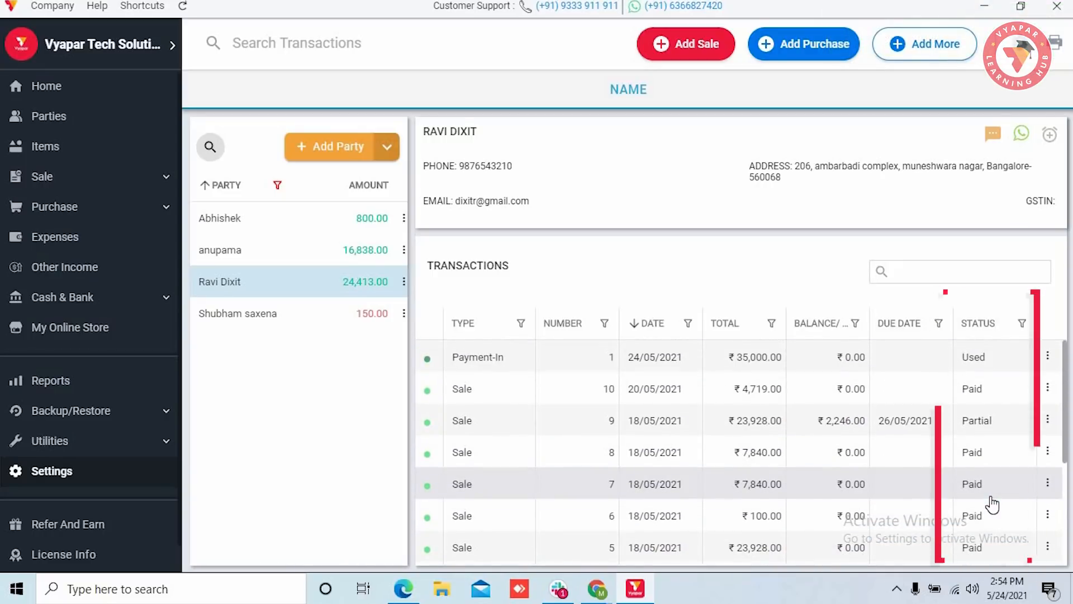